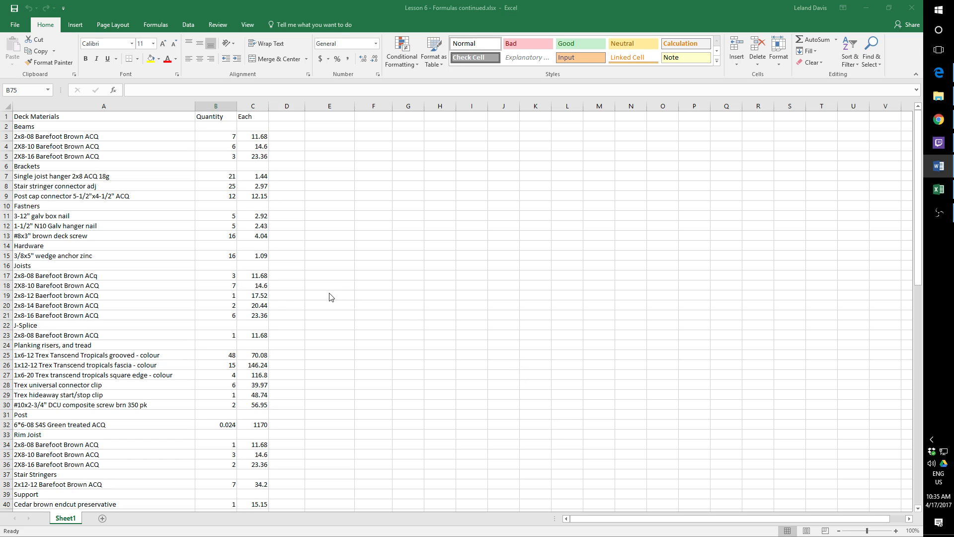
# Step: Review the deck, stone and planter box materials lists, including their subtotal, tax, grand total and budget rows
pyautogui.scroll(-9, 282, 293)
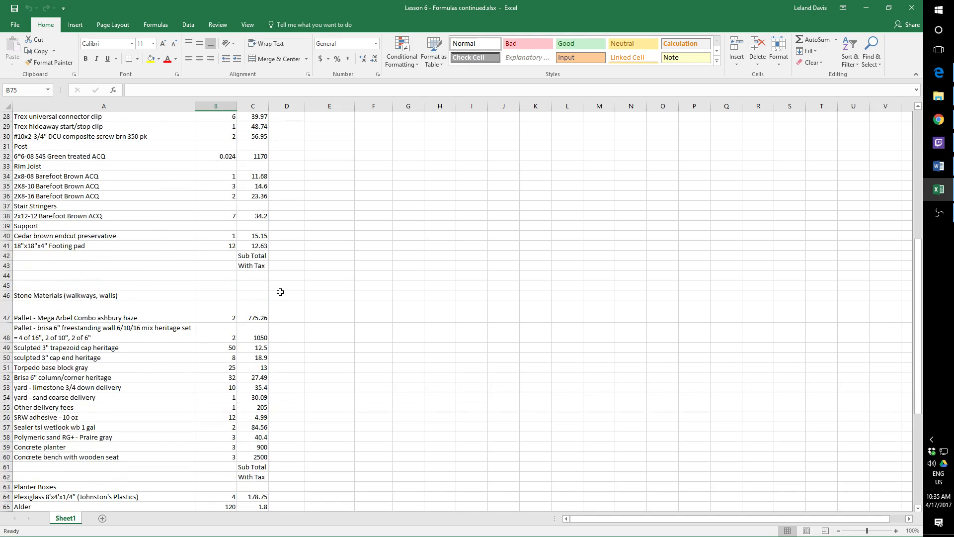
pyautogui.scroll(8, 281, 293)
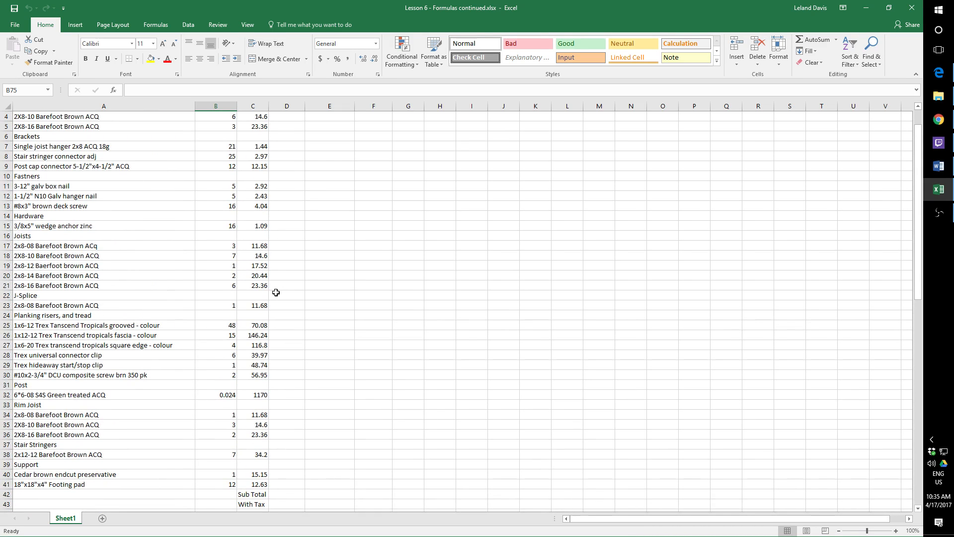
pyautogui.scroll(-6, 272, 288)
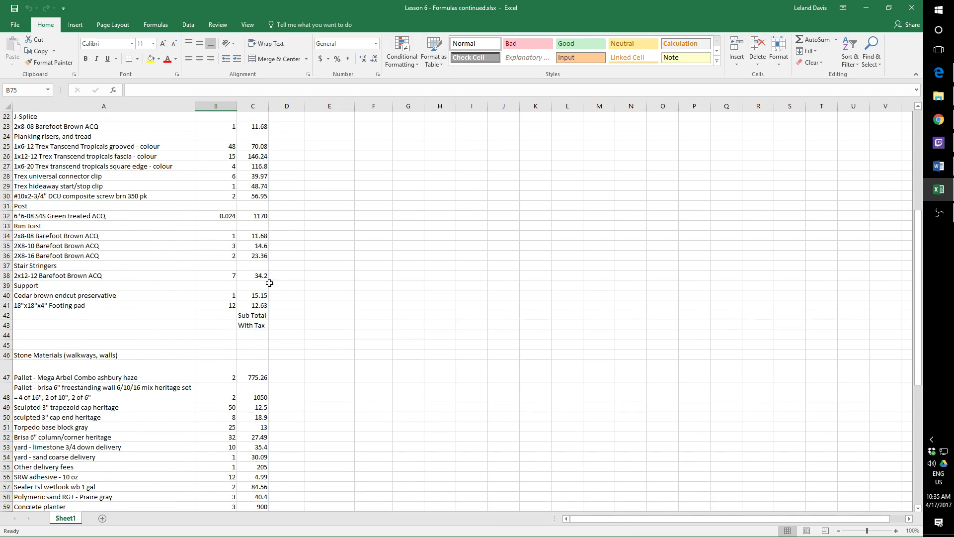
pyautogui.scroll(-5, 267, 283)
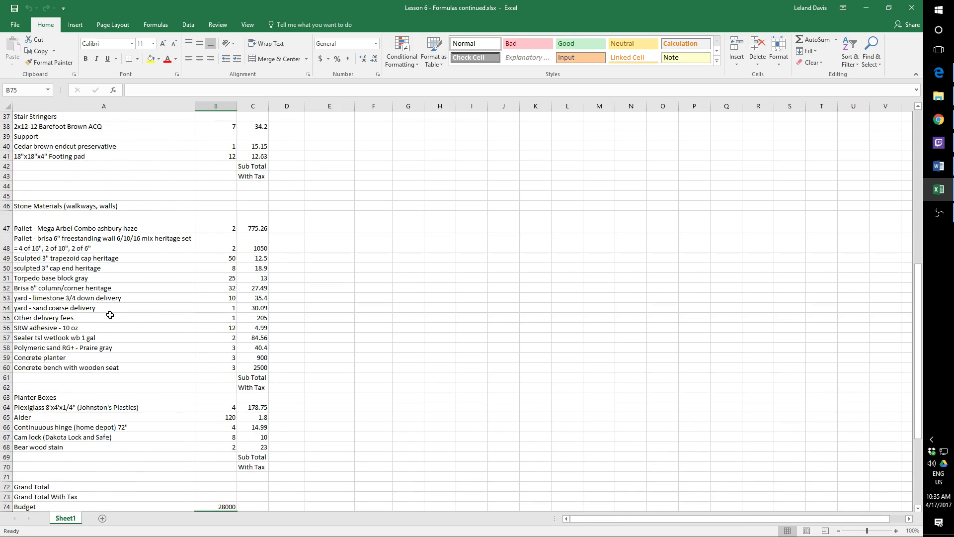
pyautogui.scroll(-1, 110, 315)
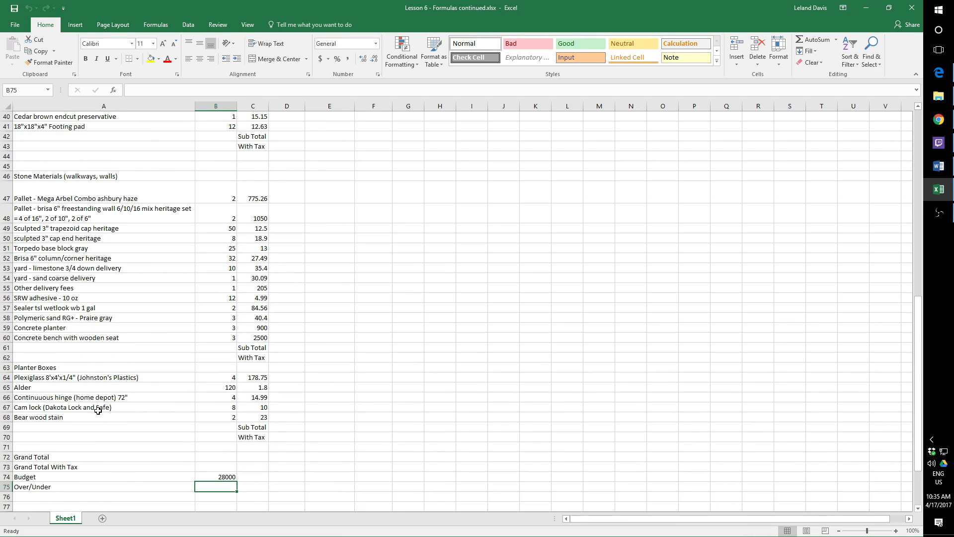
pyautogui.scroll(13, 98, 410)
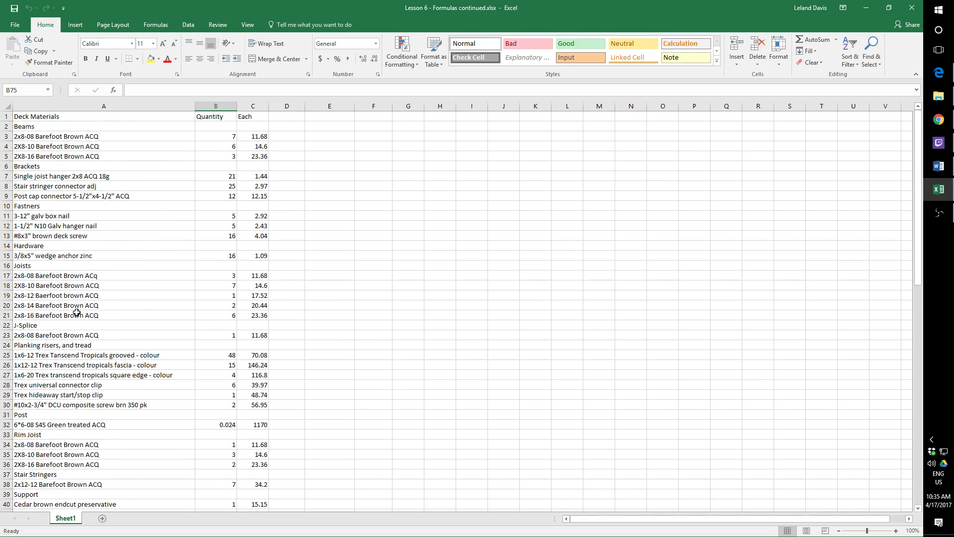
pyautogui.scroll(-5, 191, 300)
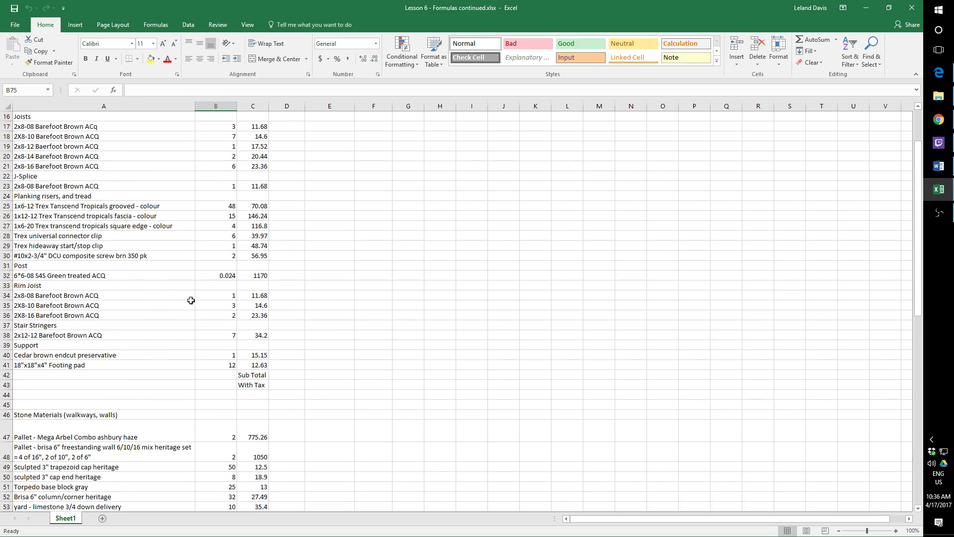
pyautogui.scroll(-11, 191, 300)
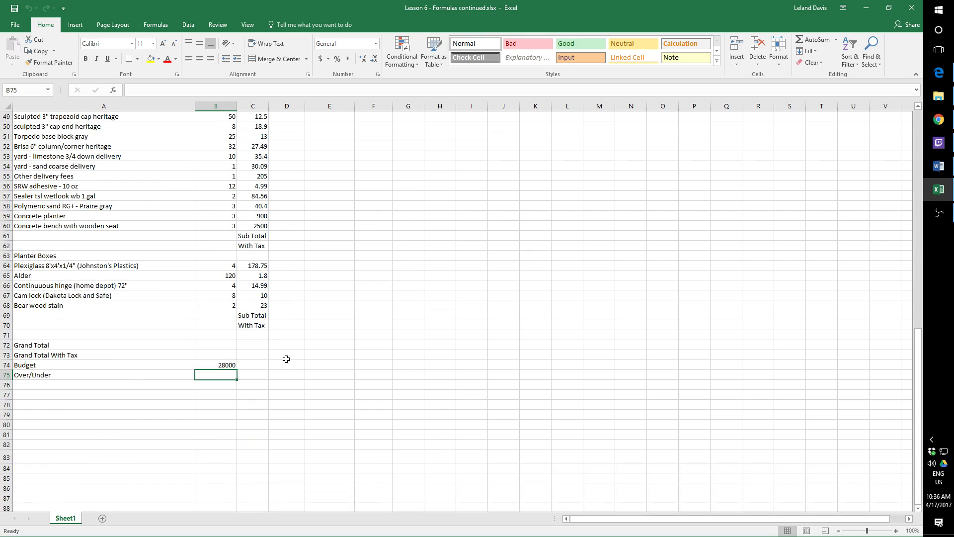
pyautogui.scroll(16, 286, 358)
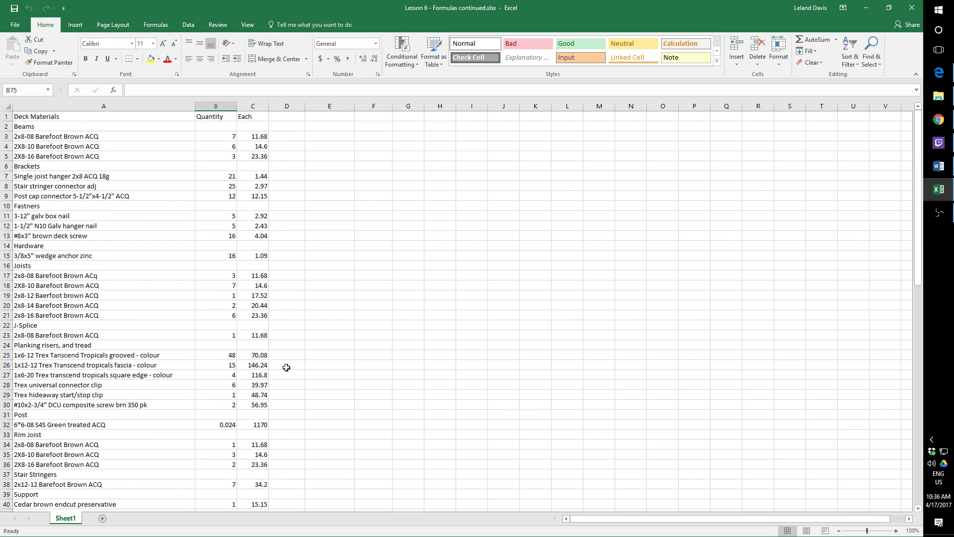
pyautogui.scroll(-3, 298, 367)
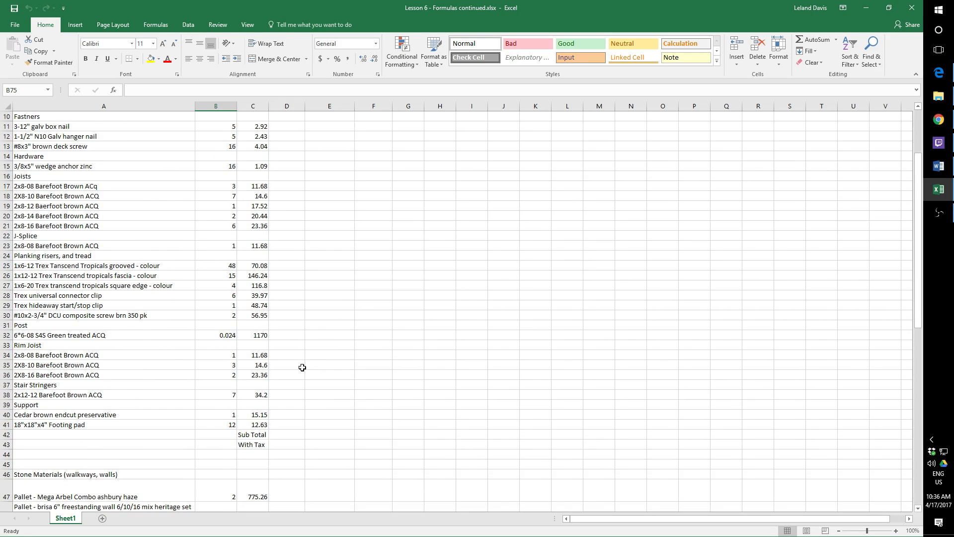
pyautogui.scroll(-5, 302, 367)
pyautogui.scroll(8, 302, 367)
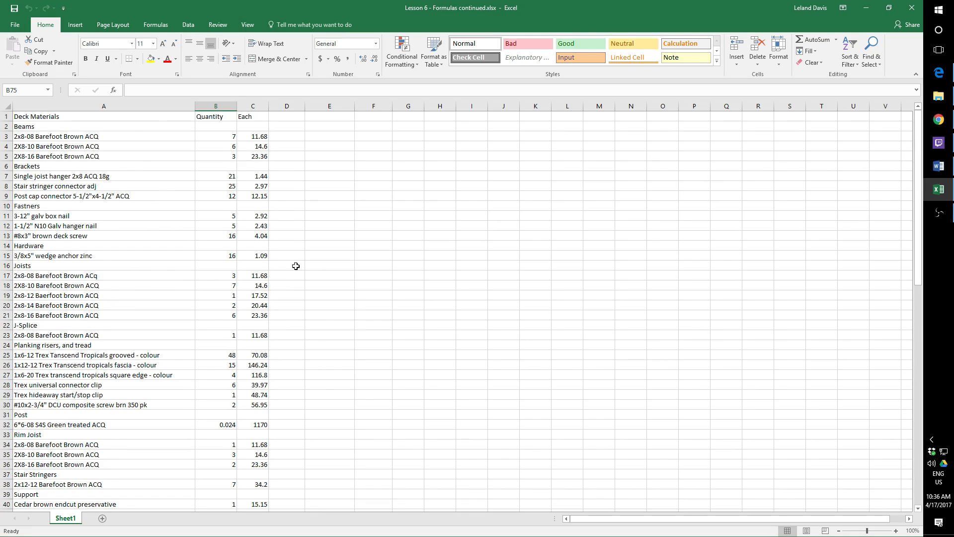
# Step: Try adding a dollar sign before the price in cell C3, and undo that edit
pyautogui.click(262, 138)
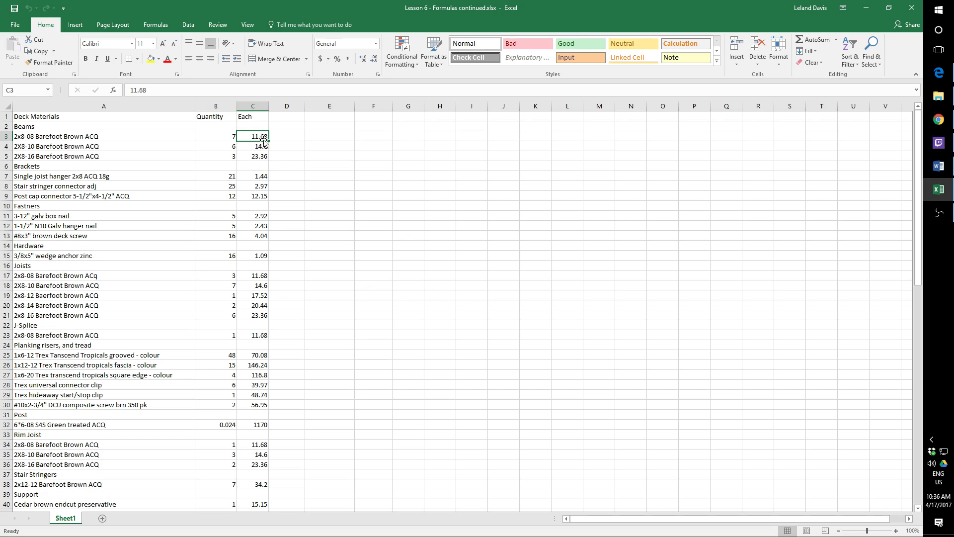
pyautogui.click(225, 134)
pyautogui.click(255, 137)
pyautogui.click(130, 92)
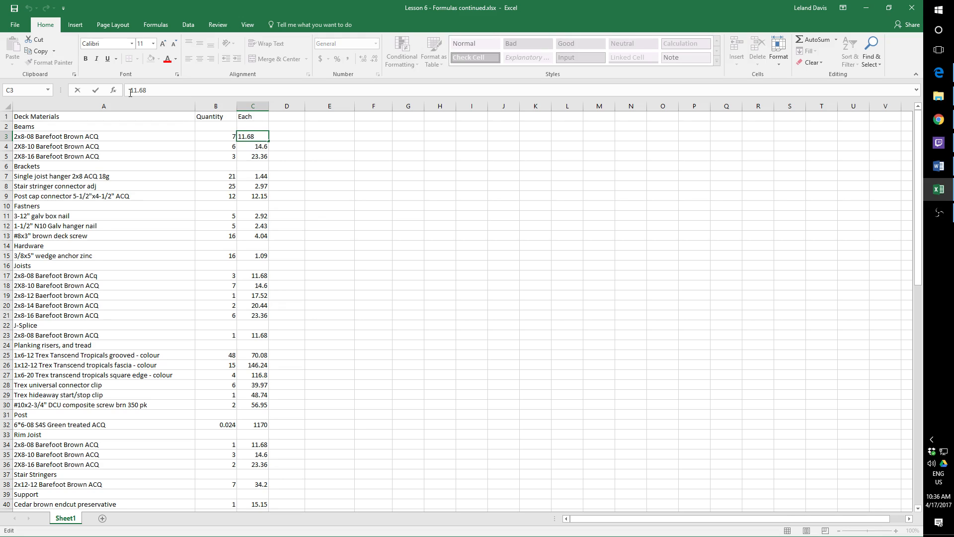
pyautogui.write('$')
pyautogui.press('Return')
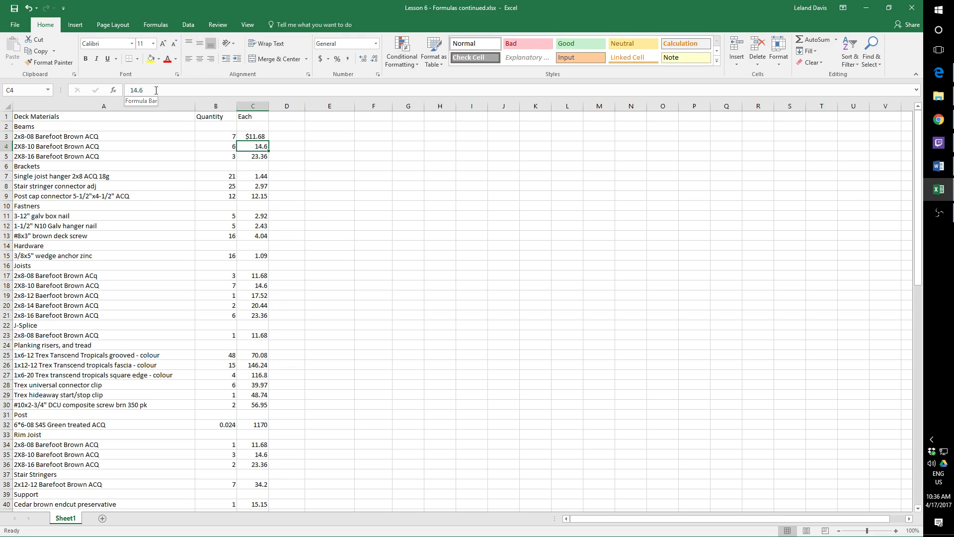
pyautogui.click(254, 138)
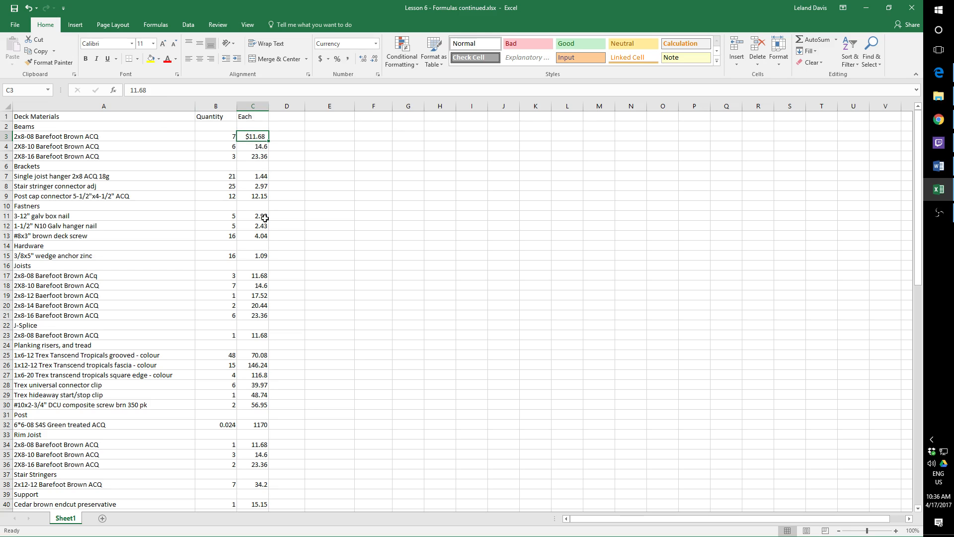
pyautogui.hotkey('ctrl', 'z')
# Step: Format the prices in the Each column, cells C3 through C68, as Currency
pyautogui.scroll(-6, 271, 250)
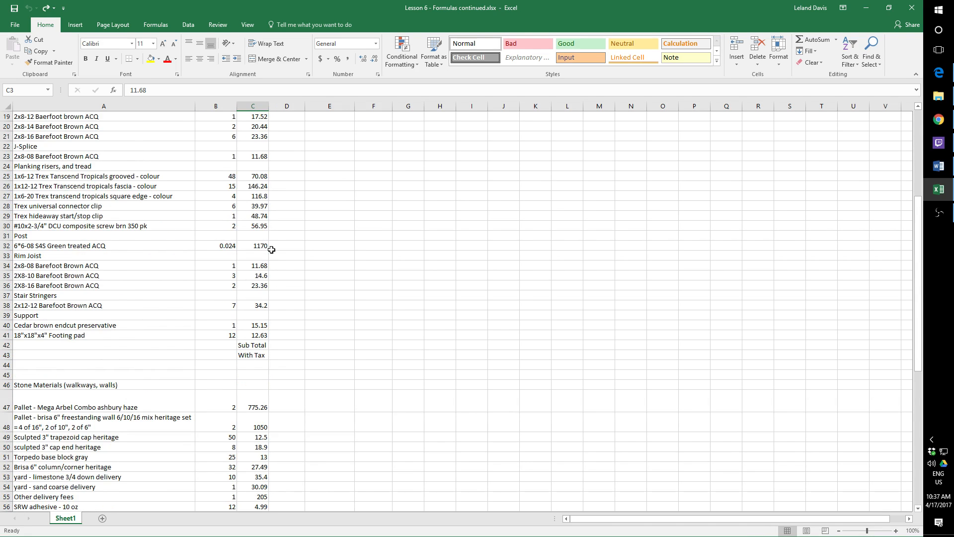
pyautogui.scroll(6, 271, 249)
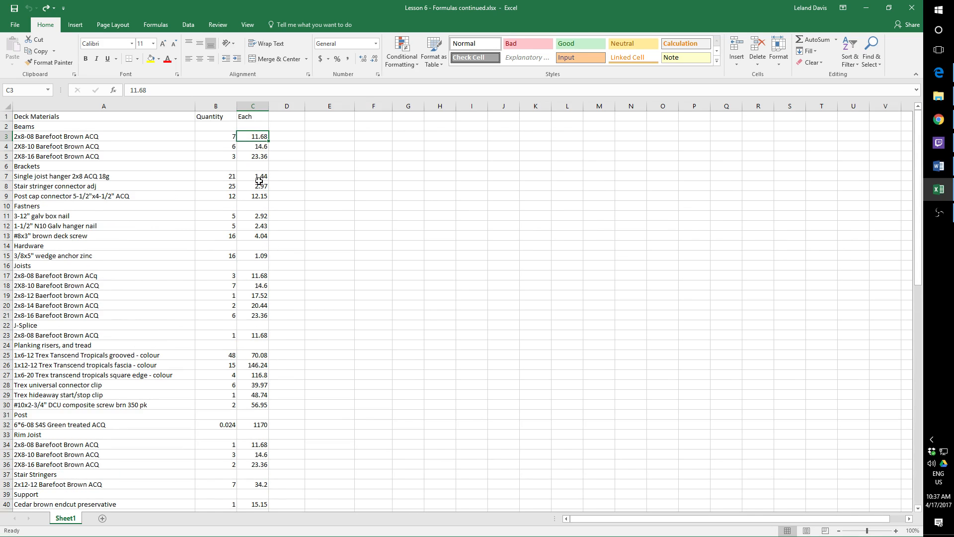
pyautogui.scroll(-10, 259, 182)
pyautogui.scroll(-9, 259, 181)
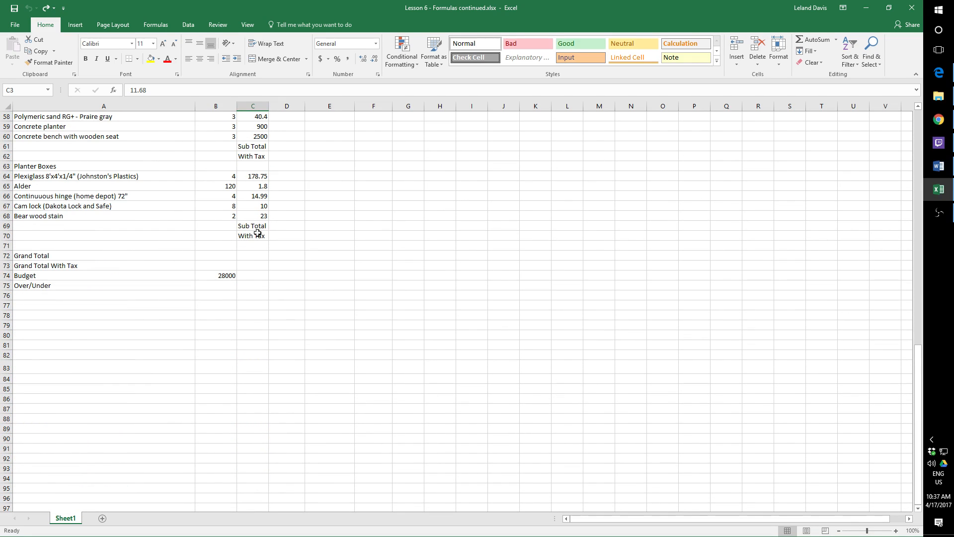
pyautogui.keyDown('shift'); pyautogui.click(258, 216); pyautogui.keyUp('shift')
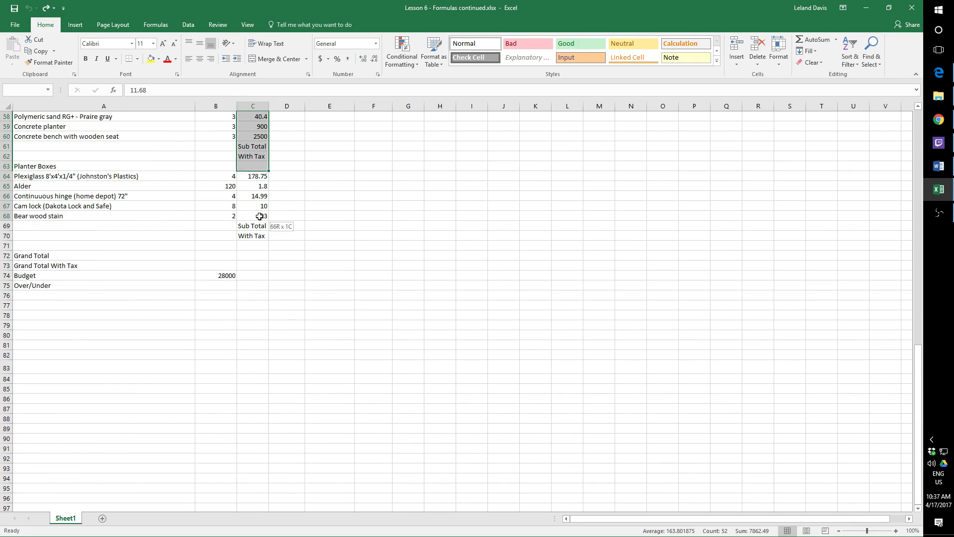
pyautogui.click(376, 44)
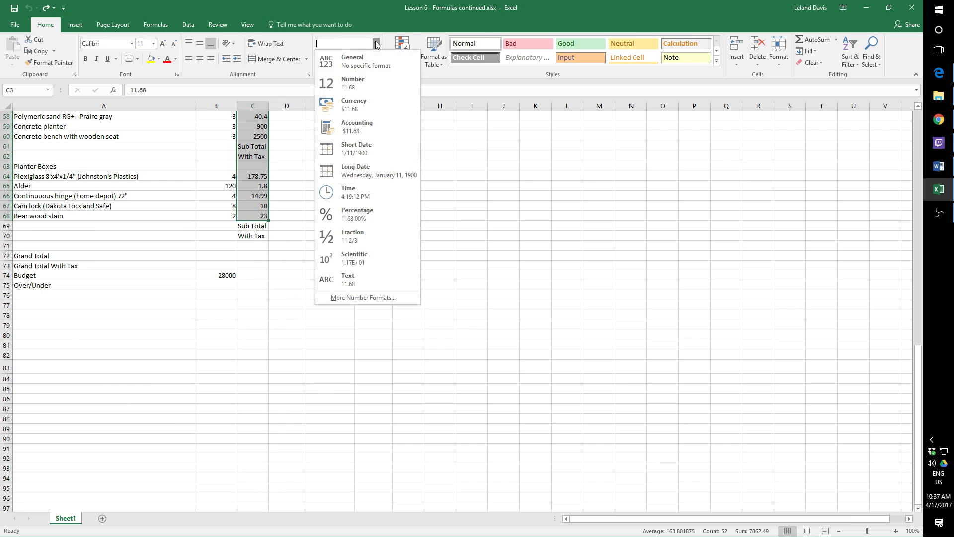
pyautogui.click(380, 104)
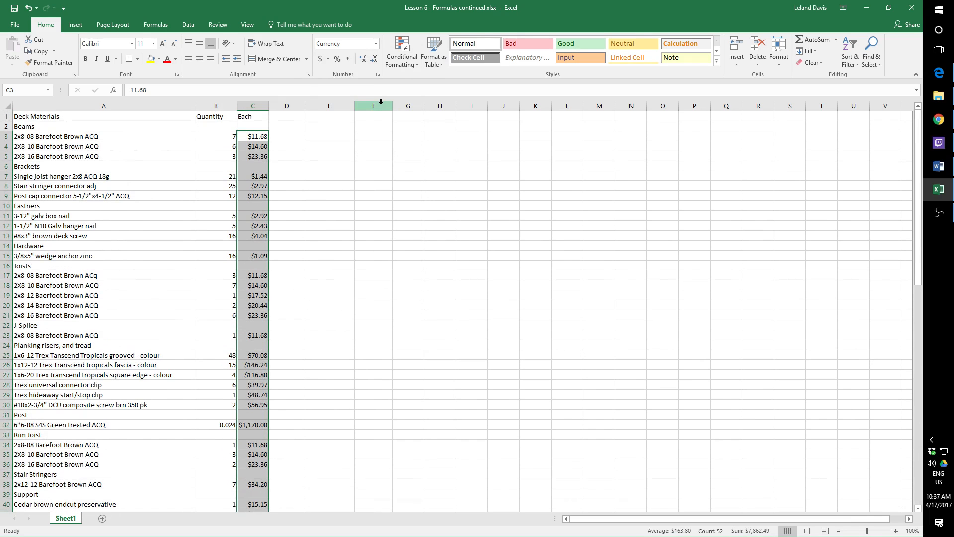
pyautogui.click(274, 325)
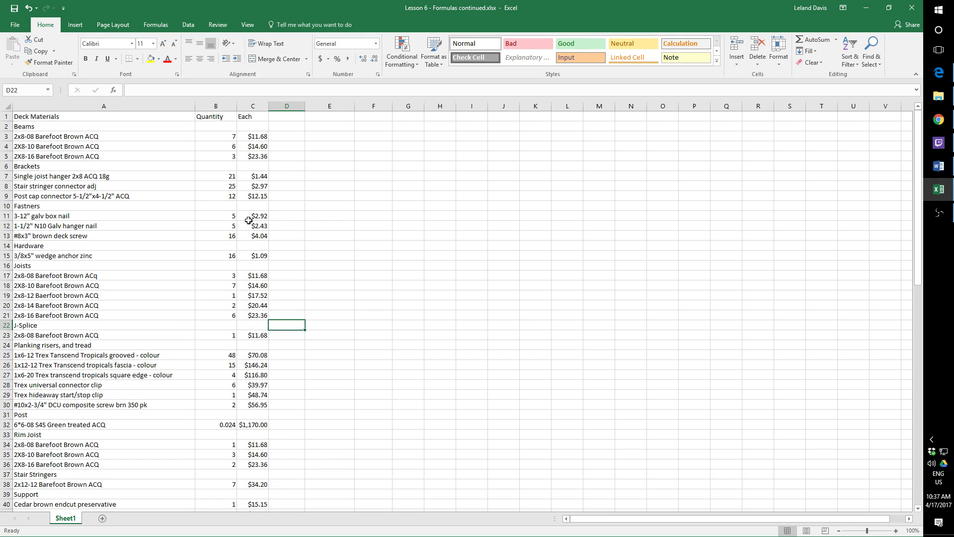
# Step: Open the Format Cells settings for C3 and examine the General and Number categories, comparing the negative number styles
pyautogui.click(262, 139)
pyautogui.rightClick(263, 139)
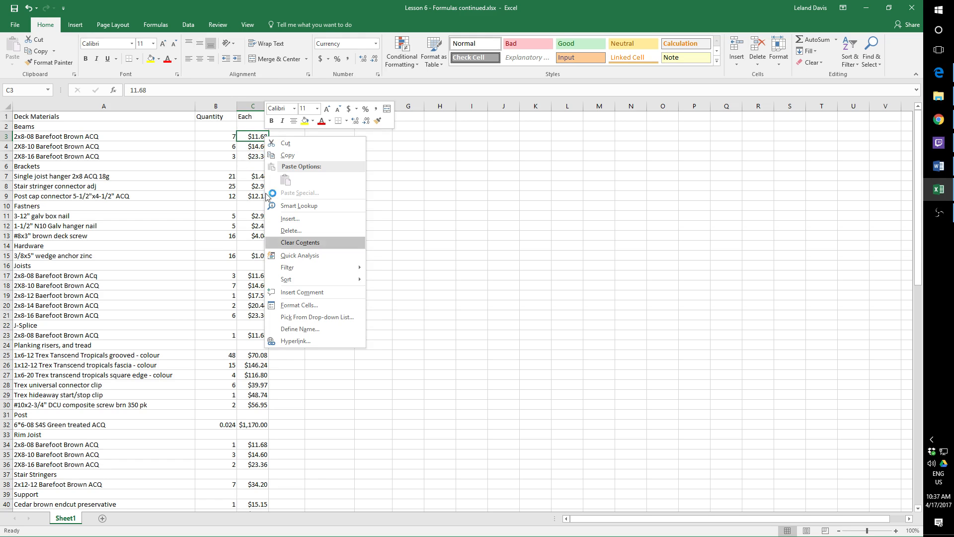
pyautogui.click(339, 305)
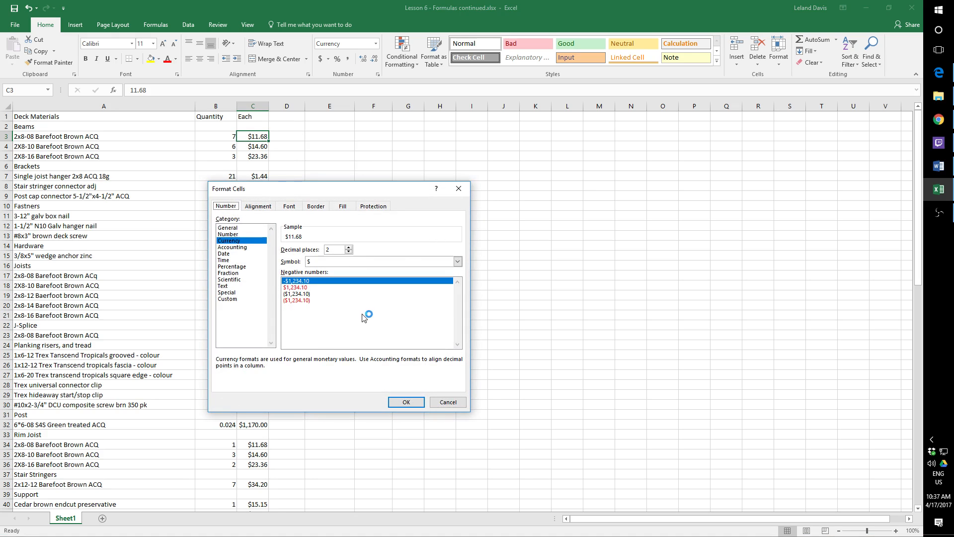
pyautogui.click(241, 228)
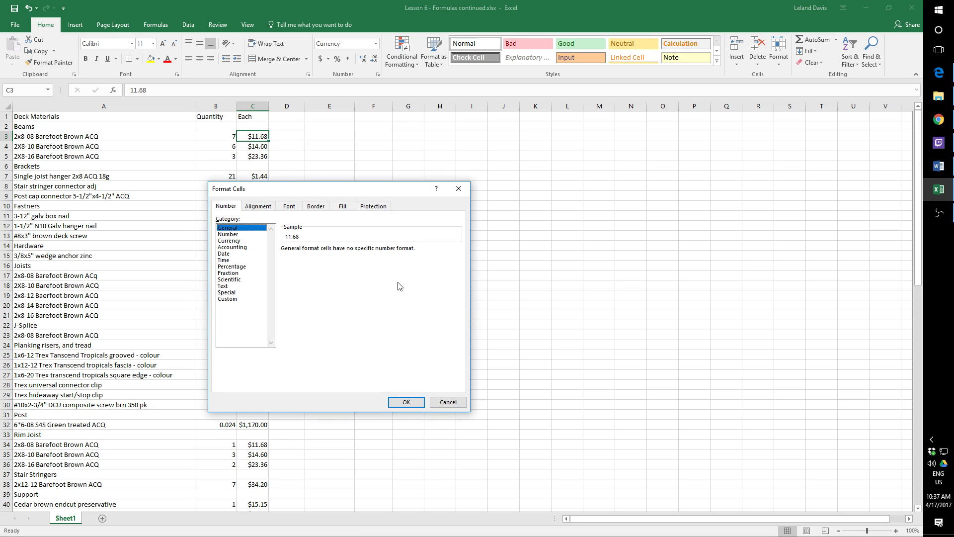
pyautogui.click(233, 234)
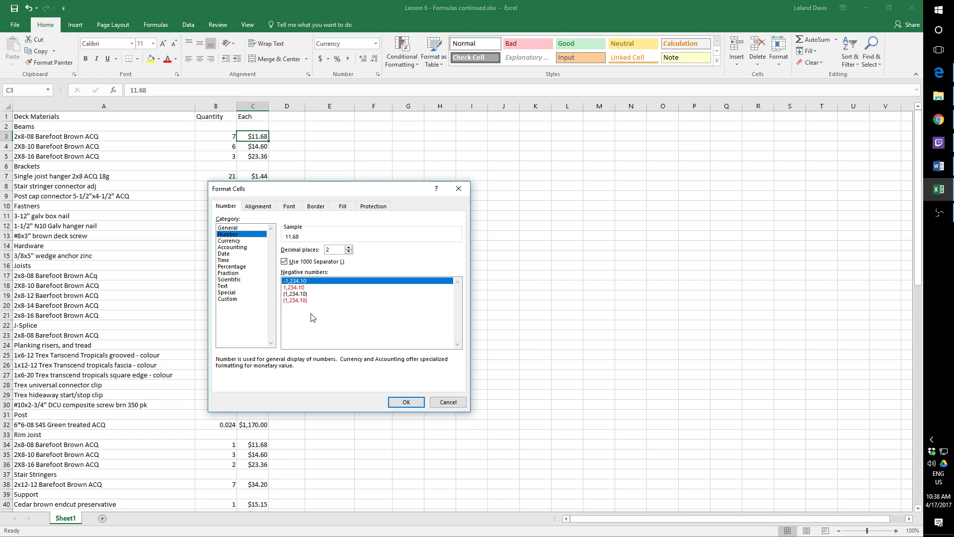
pyautogui.click(305, 287)
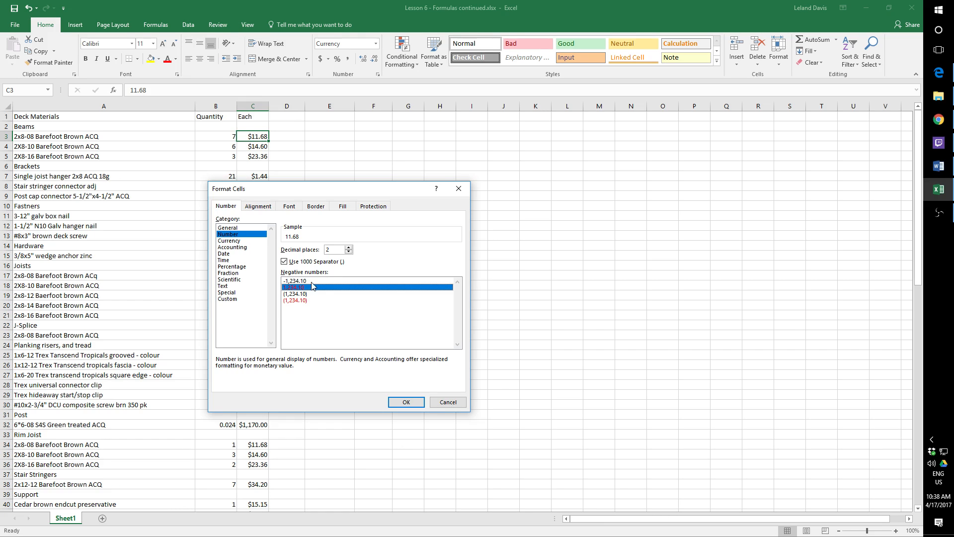
pyautogui.click(311, 281)
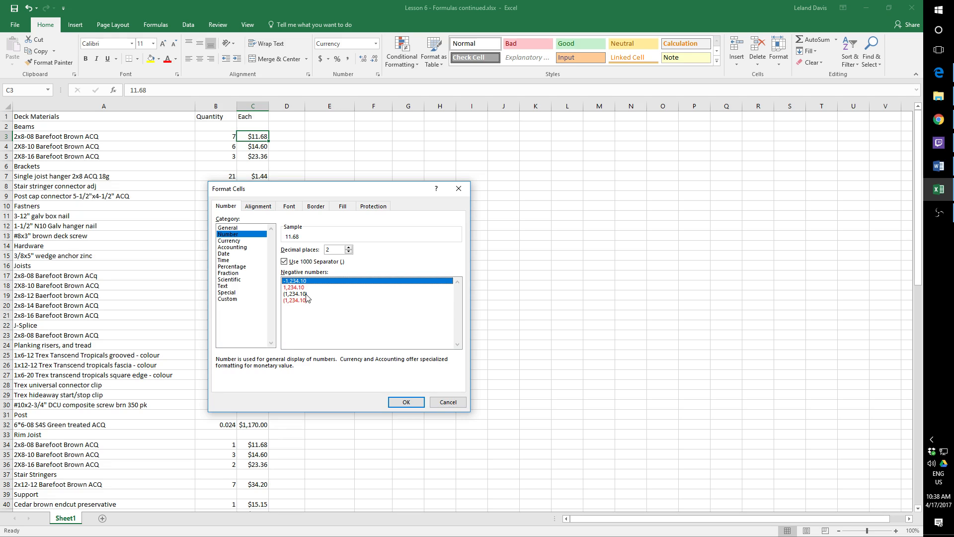
pyautogui.click(306, 294)
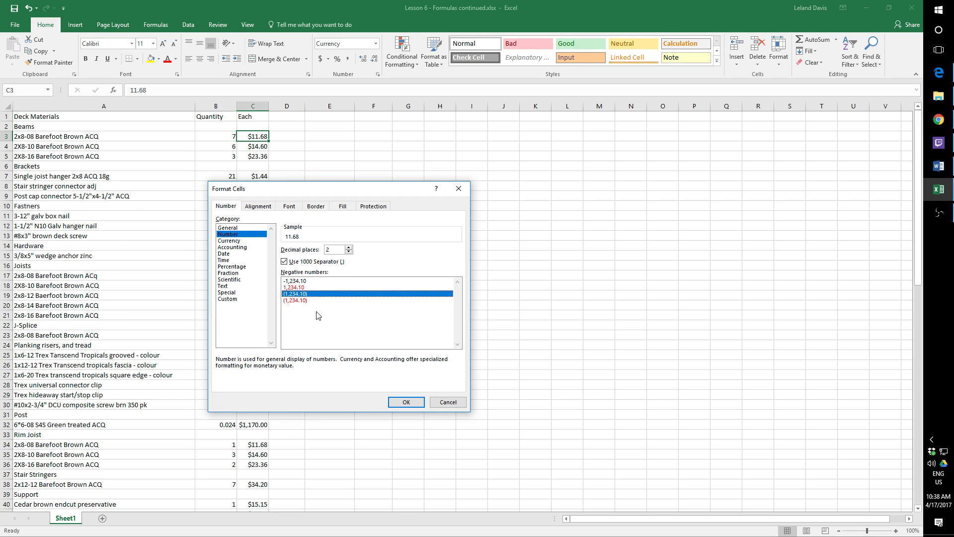
# Step: Examine the Currency category's options and its list of available currency symbols
pyautogui.click(228, 241)
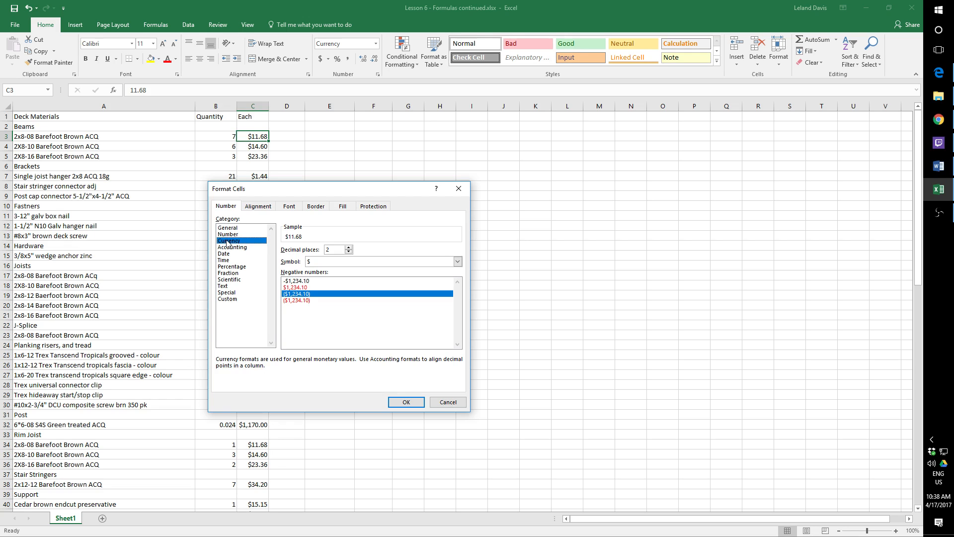
pyautogui.click(458, 262)
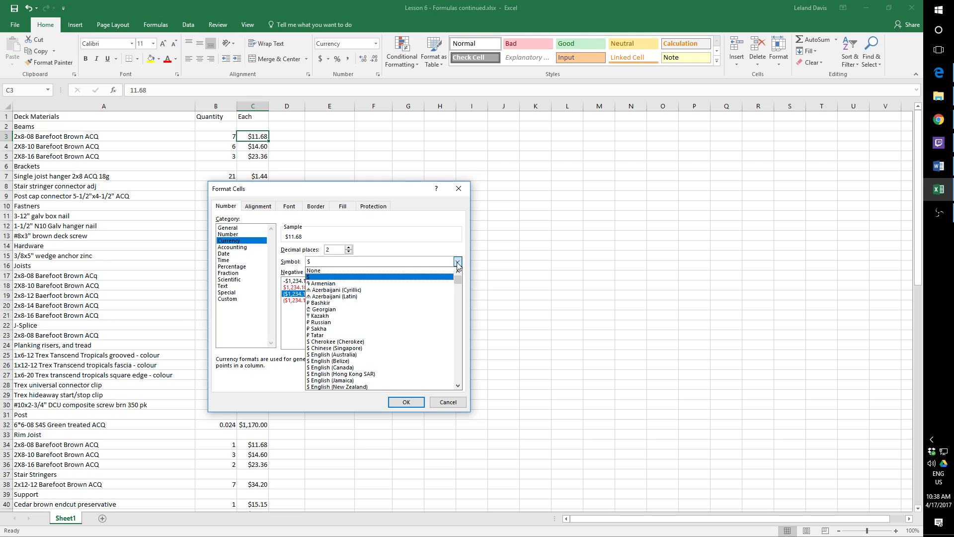
pyautogui.click(458, 263)
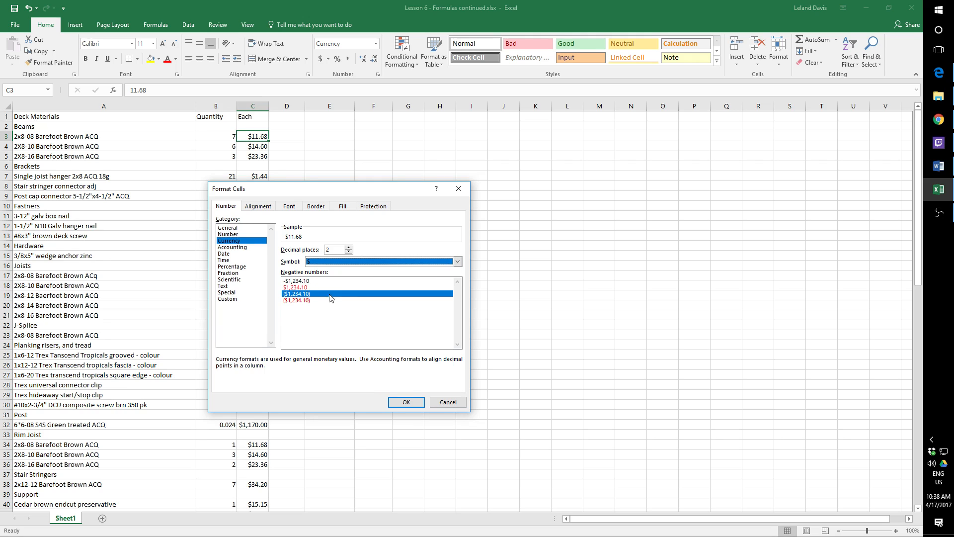
# Step: Examine the Accounting category and the full list of date display types in the Date category
pyautogui.click(245, 247)
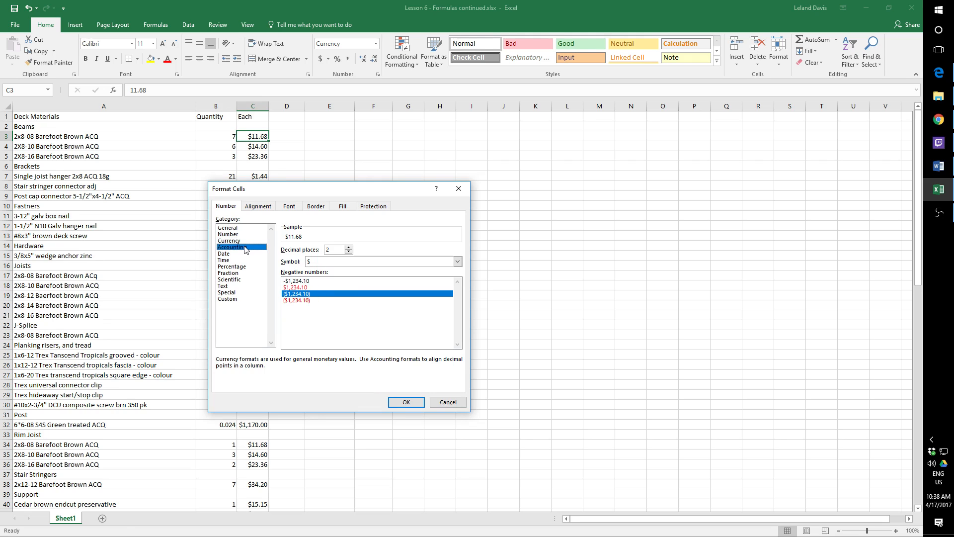
pyautogui.click(244, 255)
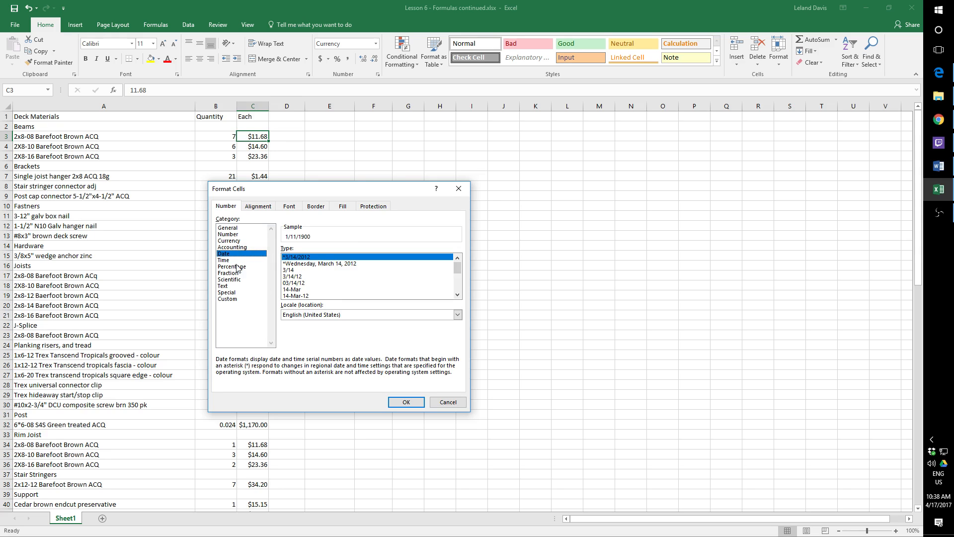
pyautogui.click(457, 295)
pyautogui.click(457, 294)
pyautogui.click(457, 295)
pyautogui.click(457, 295)
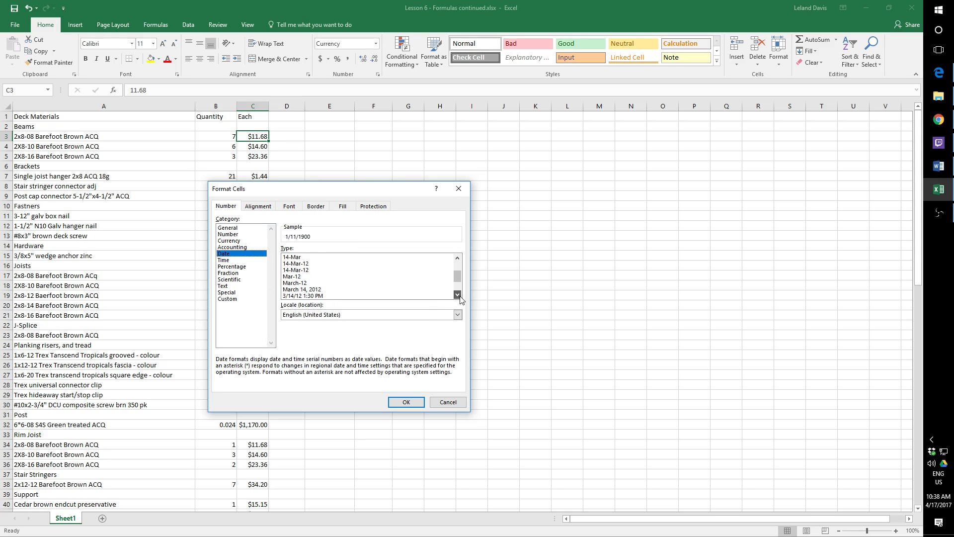
pyautogui.click(458, 295)
pyautogui.click(457, 295)
pyautogui.click(457, 295)
pyautogui.click(458, 295)
pyautogui.click(457, 295)
pyautogui.click(457, 295)
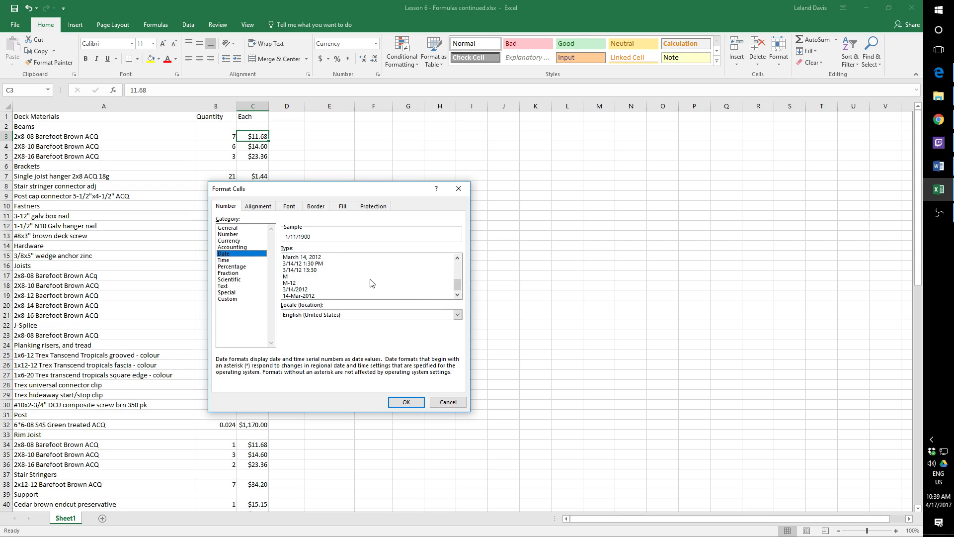
# Step: Examine the Time, Percentage, Fraction and Scientific categories, including the full list of fraction types
pyautogui.click(241, 261)
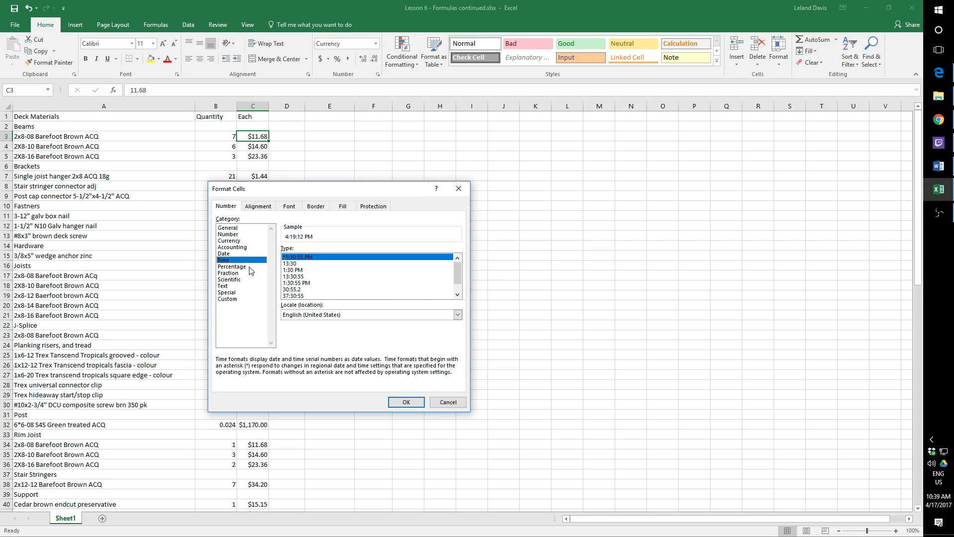
pyautogui.click(250, 268)
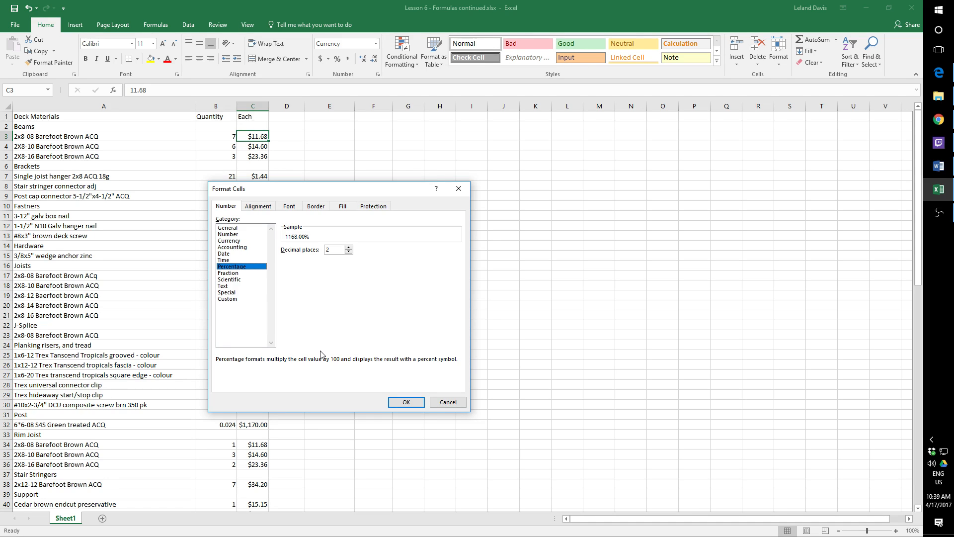
pyautogui.click(259, 273)
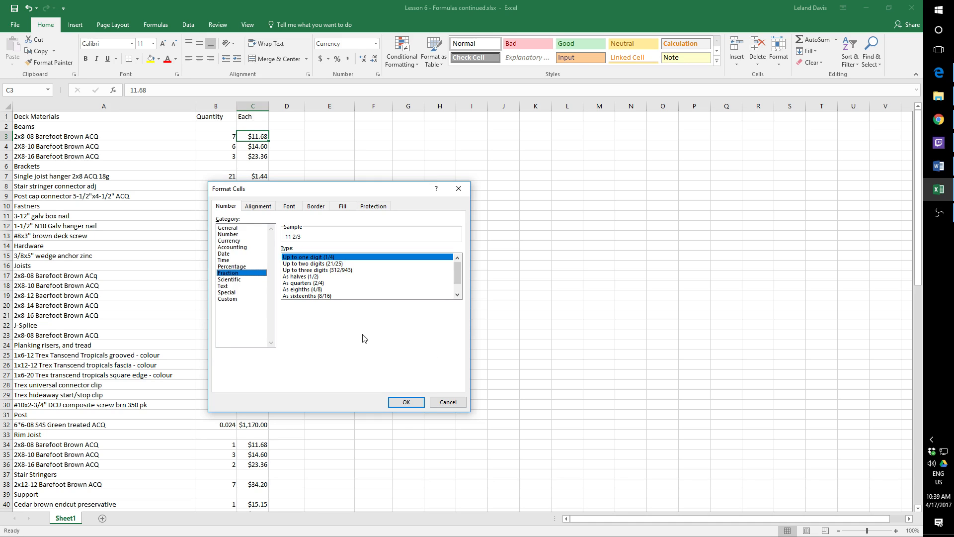
pyautogui.scroll(-1, 460, 288)
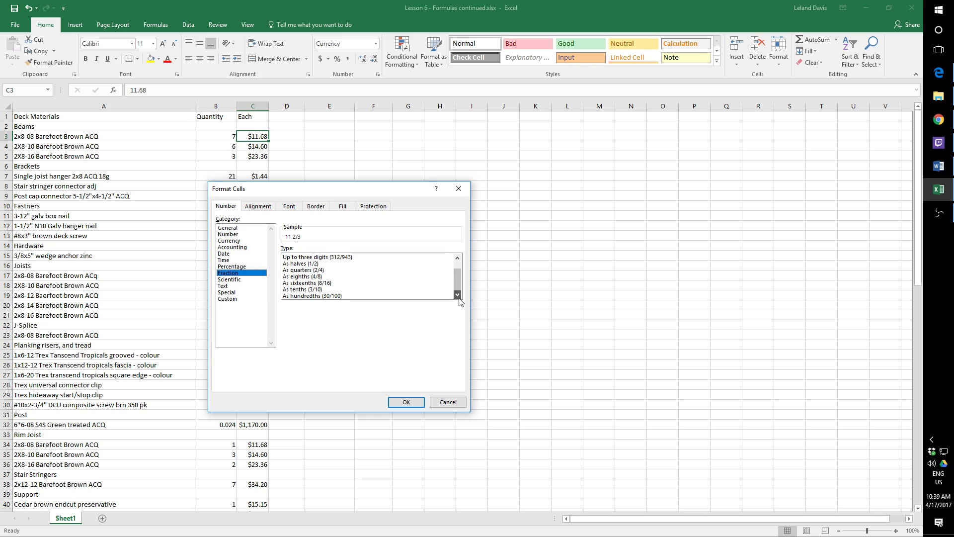
pyautogui.scroll(1, 460, 288)
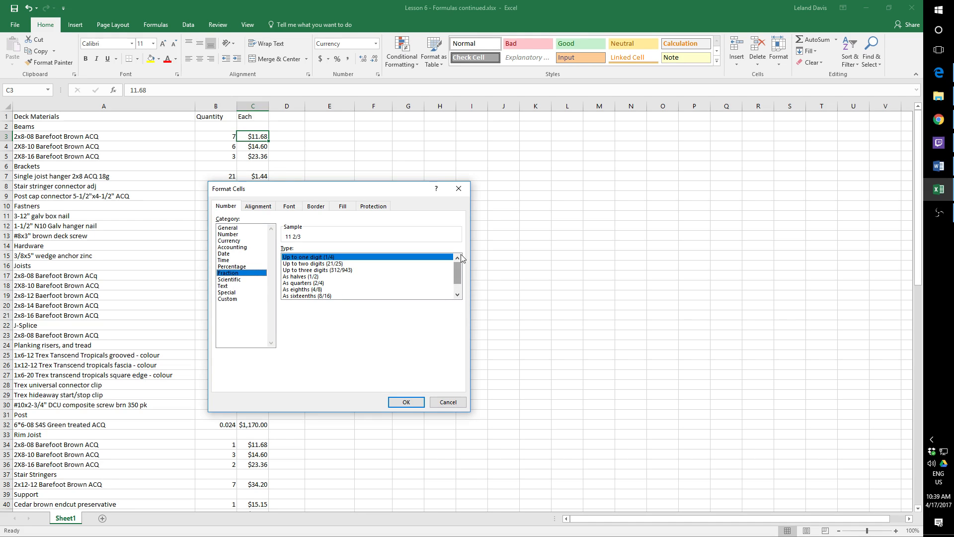
pyautogui.click(242, 279)
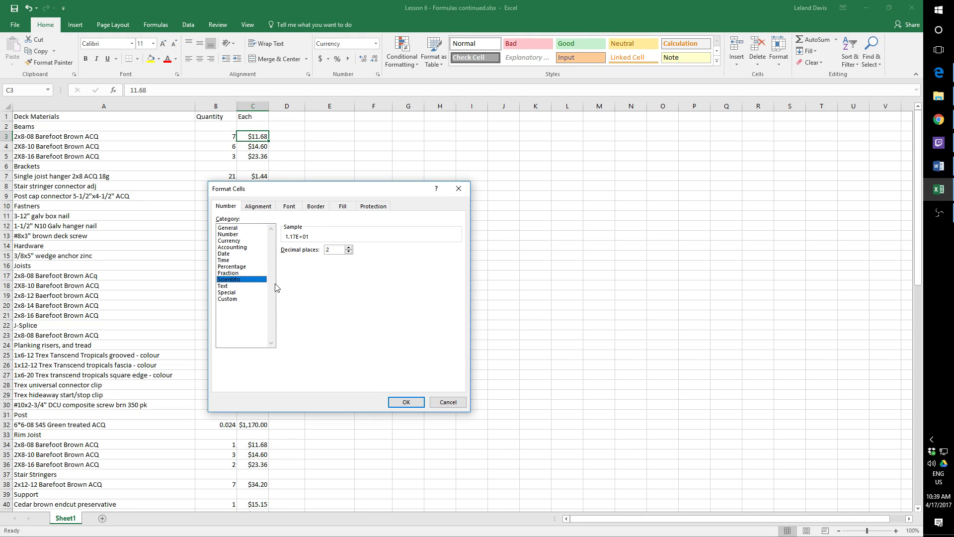